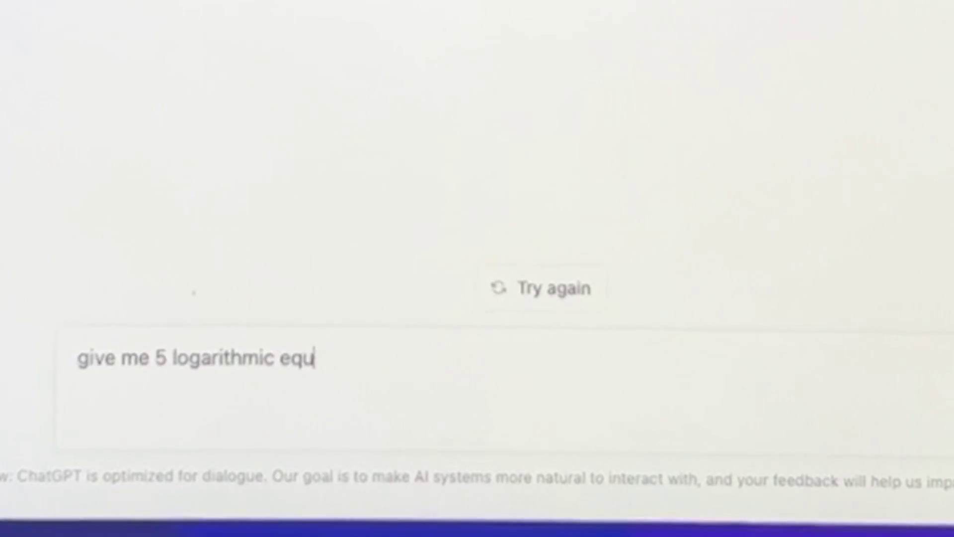
# Step: Ask ChatGPT: 'give me 5 logarithmic equations I can solve with worked out solutions'
pyautogui.write('ations I can solve w')
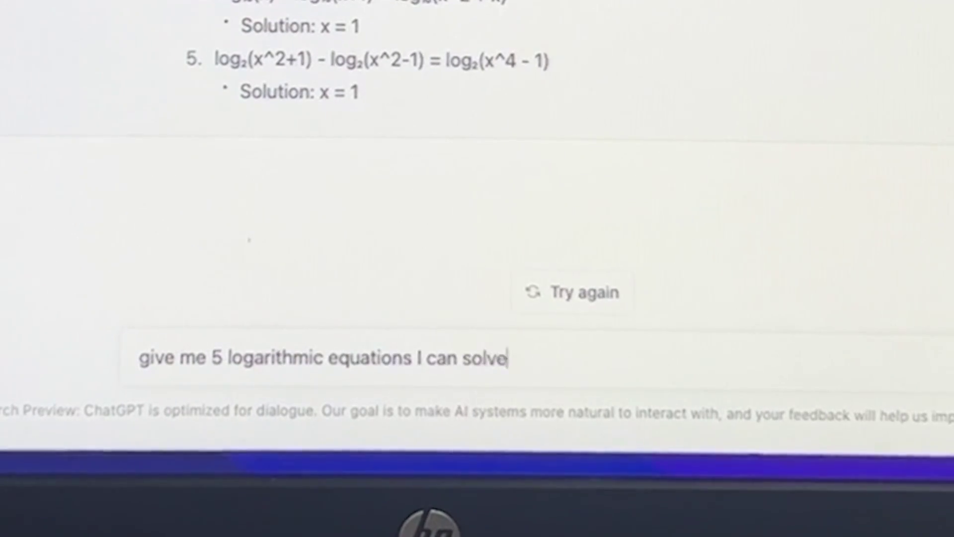
pyautogui.write('ic equations I can solve with worked out solutions')
pyautogui.press('Return')
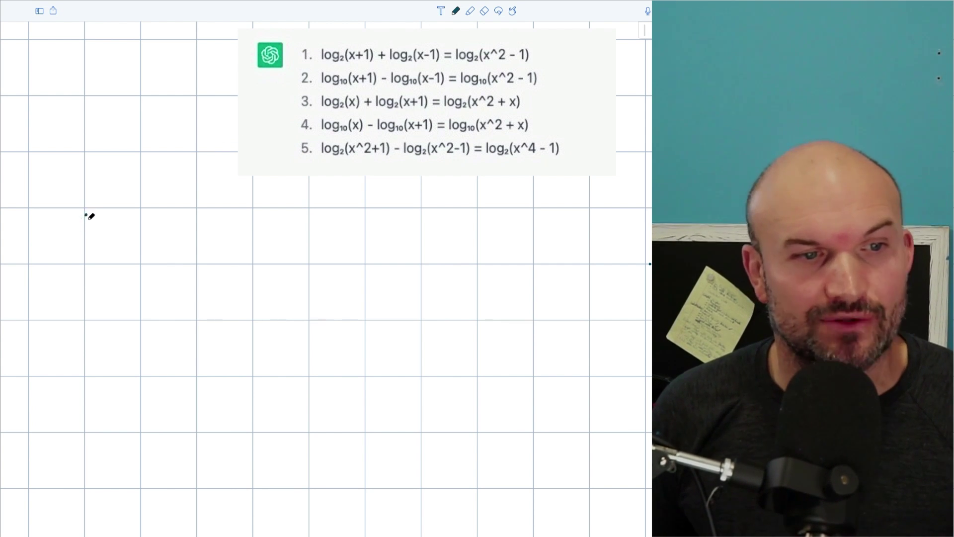
# Step: Handwrite the parentheses around problem 1's combined log2 argument
pyautogui.moveTo(86, 213); pyautogui.dragTo(83, 228)
pyautogui.moveTo(94, 212)
pyautogui.mouseDown()
pyautogui.moveTo(95, 229)
pyautogui.moveTo(83, 237)
pyautogui.mouseUp()
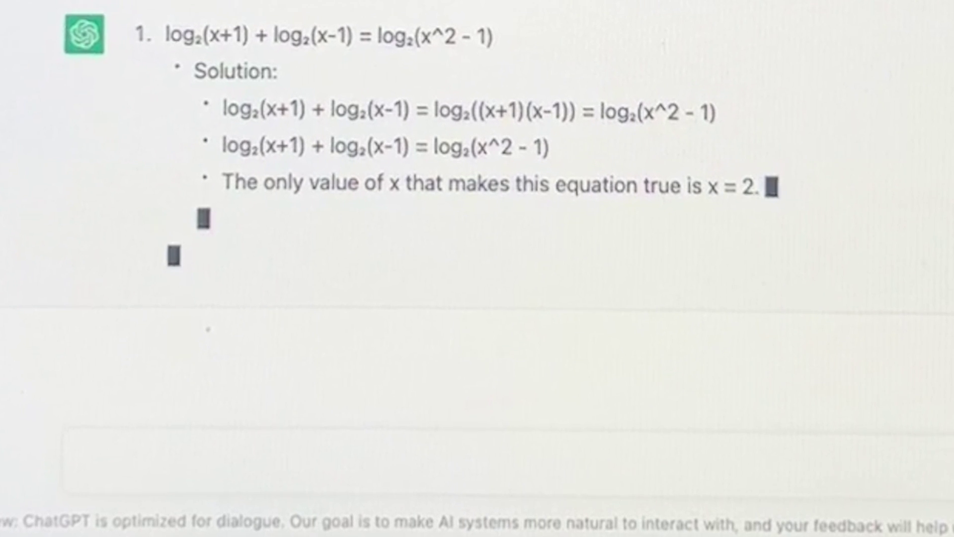
# Step: Write TR beneath problem 1's handwritten work
pyautogui.moveTo(328, 318)
pyautogui.mouseDown()
pyautogui.moveTo(329, 338)
pyautogui.moveTo(329, 322)
pyautogui.moveTo(356, 330)
pyautogui.mouseUp()
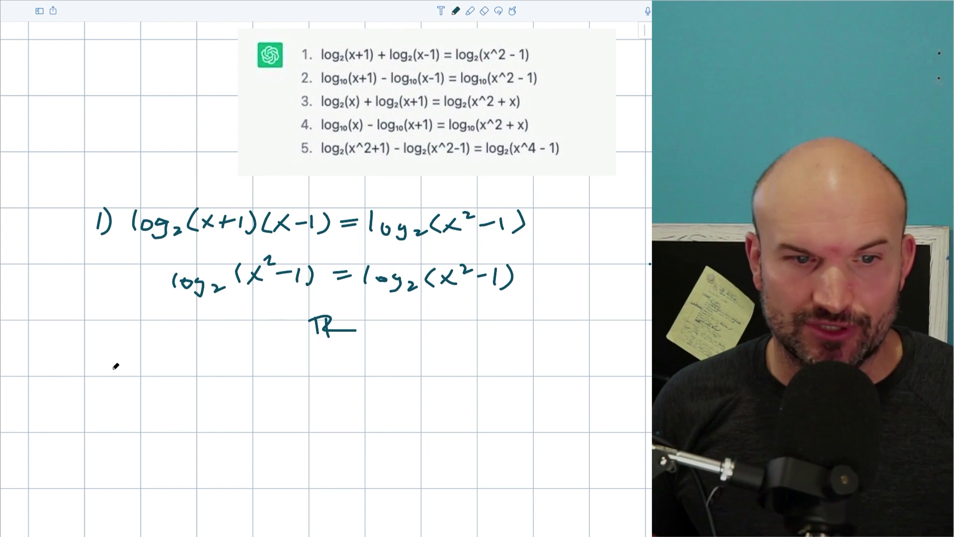
# Step: Write the '2)' label below problem 1's work for the second equation
pyautogui.moveTo(94, 366); pyautogui.dragTo(108, 382)
pyautogui.moveTo(110, 361); pyautogui.dragTo(112, 385)
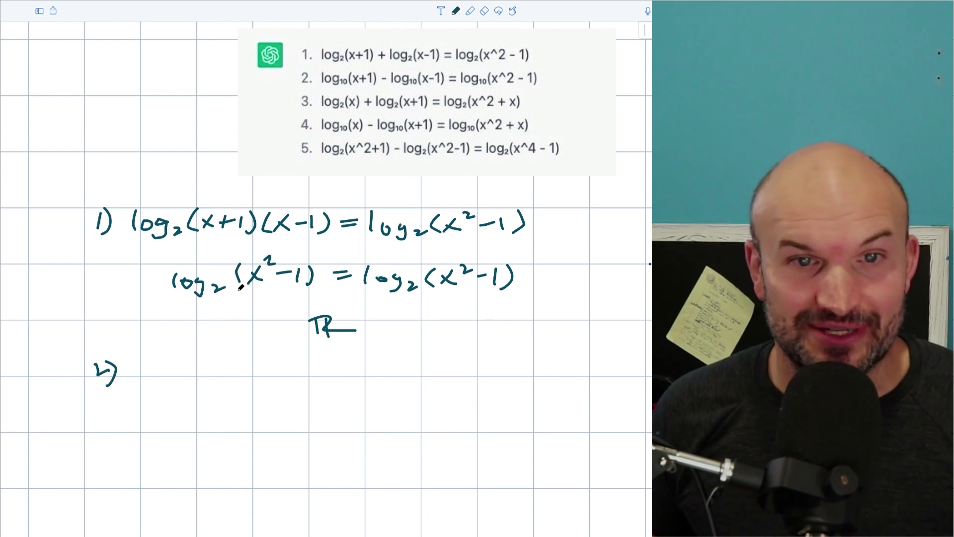
pyautogui.scroll(-2, 241, 287)
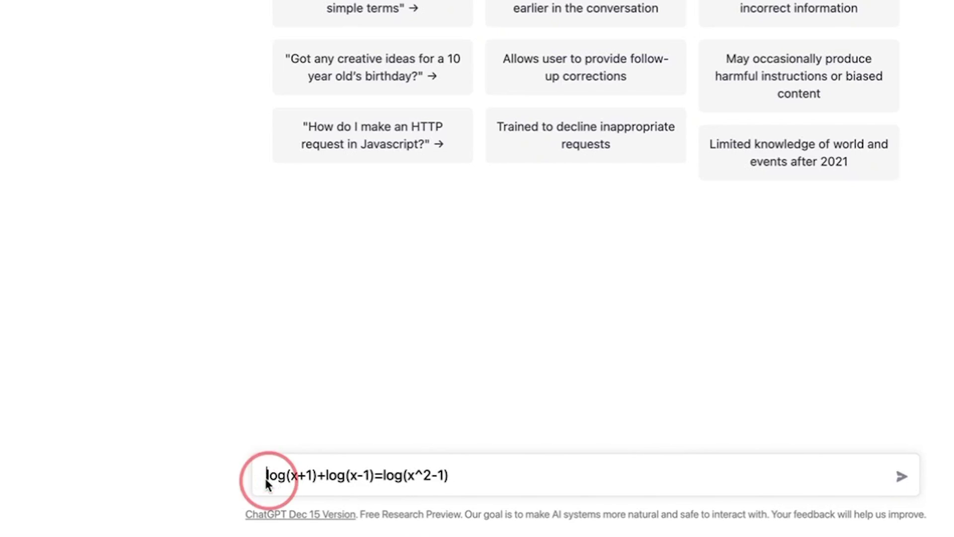
# Step: Submit 'solve log(x+1)+log(x-1)=log(x^2-1)' to ChatGPT
pyautogui.write('solve')
pyautogui.press('Return')
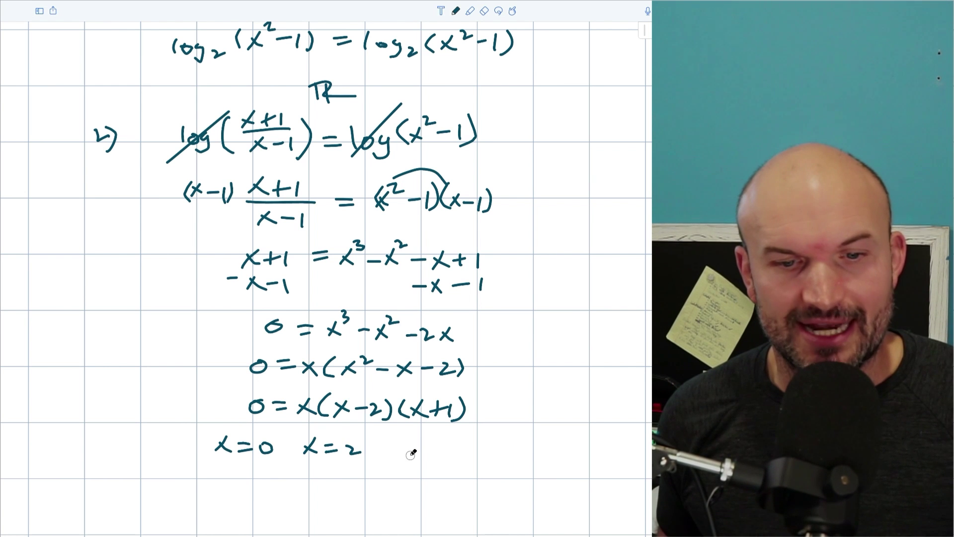
# Step: Write the third root x = -1 for problem 2
pyautogui.moveTo(453, 452); pyautogui.dragTo(463, 451)
pyautogui.moveTo(476, 443); pyautogui.dragTo(477, 461)
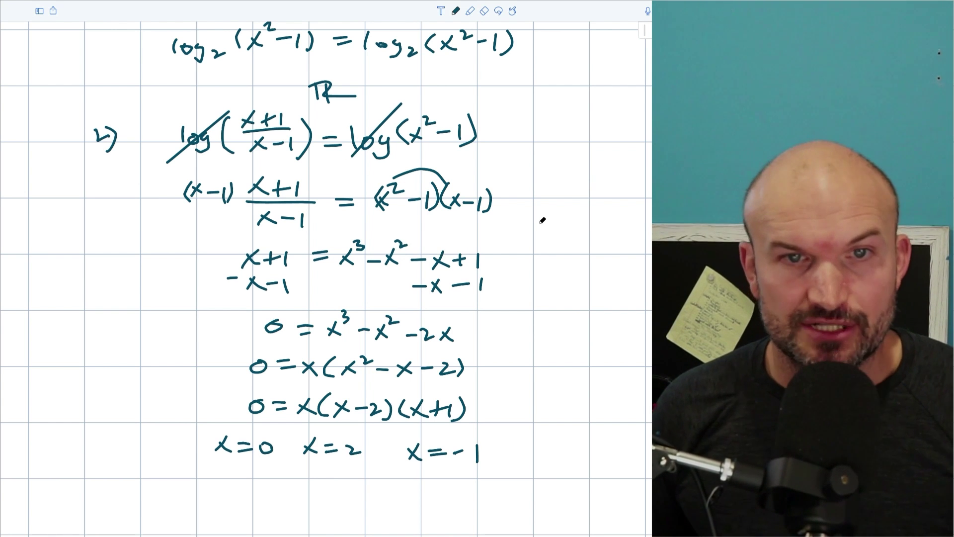
pyautogui.scroll(-3, 542, 220)
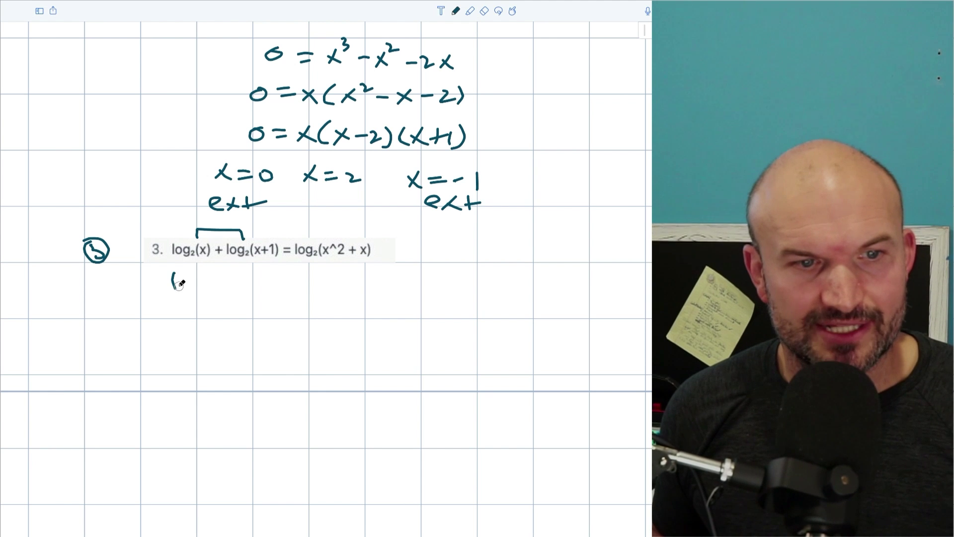
# Step: Handwrite problem 3's left side log2(x(x+1)) = and start the right-side log2
pyautogui.moveTo(187, 282); pyautogui.dragTo(185, 283)
pyautogui.moveTo(201, 284); pyautogui.dragTo(189, 299)
pyautogui.moveTo(207, 286); pyautogui.dragTo(217, 297)
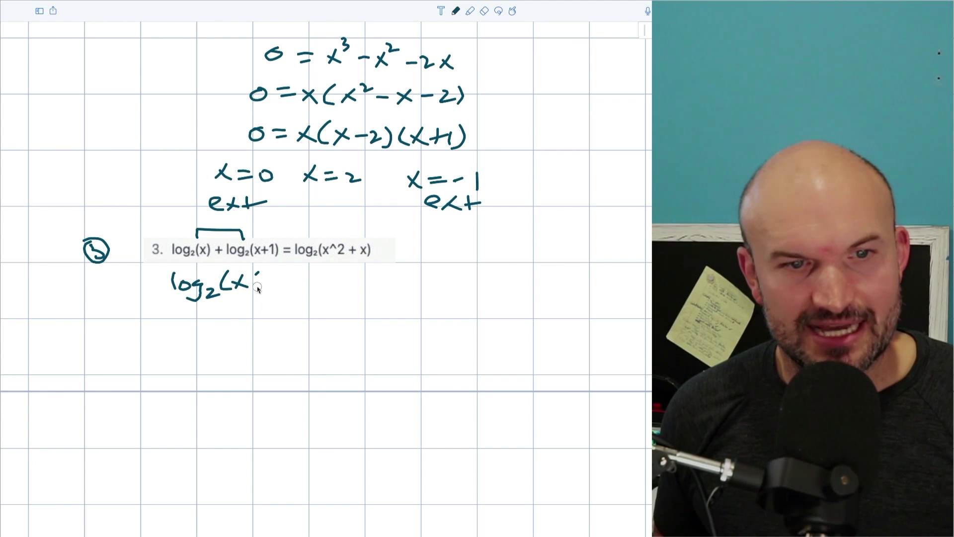
pyautogui.moveTo(300, 278); pyautogui.dragTo(300, 291)
pyautogui.moveTo(310, 275); pyautogui.dragTo(311, 293)
pyautogui.moveTo(324, 273); pyautogui.dragTo(327, 294)
pyautogui.moveTo(341, 281); pyautogui.dragTo(353, 281)
pyautogui.moveTo(342, 288); pyautogui.dragTo(356, 288)
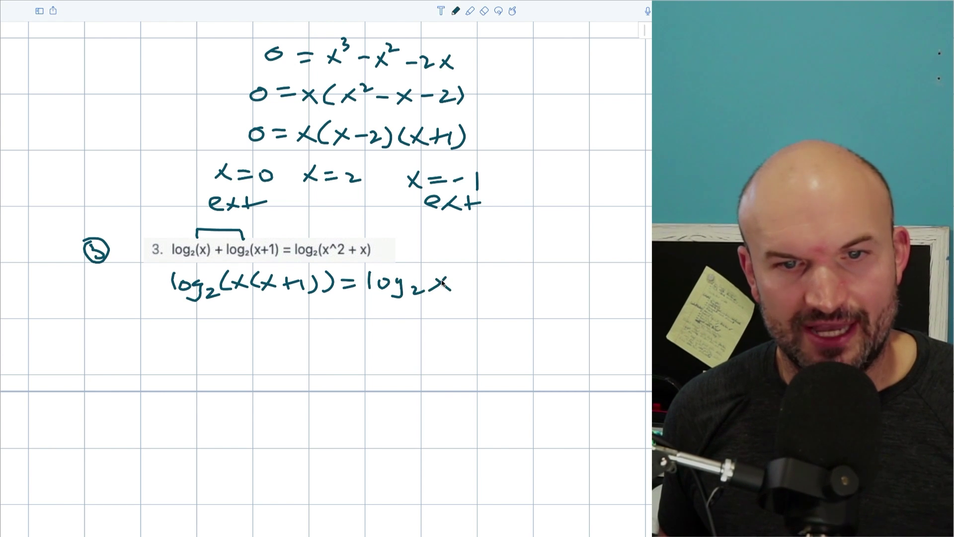
pyautogui.moveTo(434, 271); pyautogui.dragTo(431, 296)
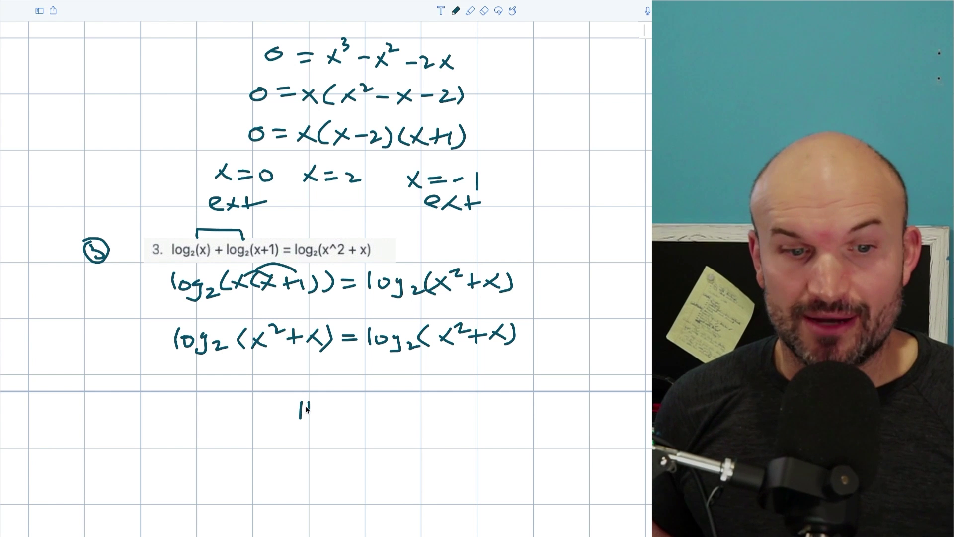
# Step: Mark problem 3's result as TR
pyautogui.moveTo(312, 405); pyautogui.dragTo(311, 420)
pyautogui.moveTo(296, 400); pyautogui.dragTo(335, 412)
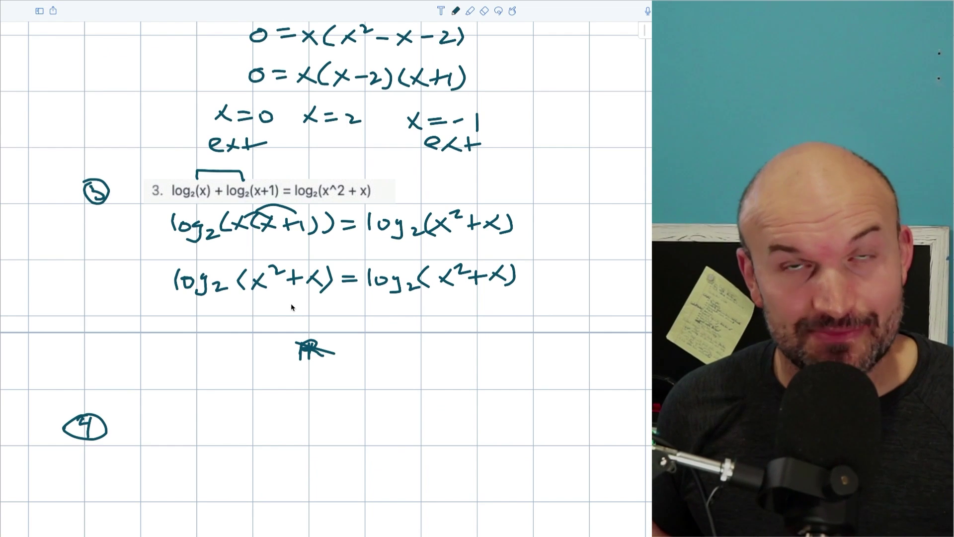
pyautogui.scroll(-5, 292, 307)
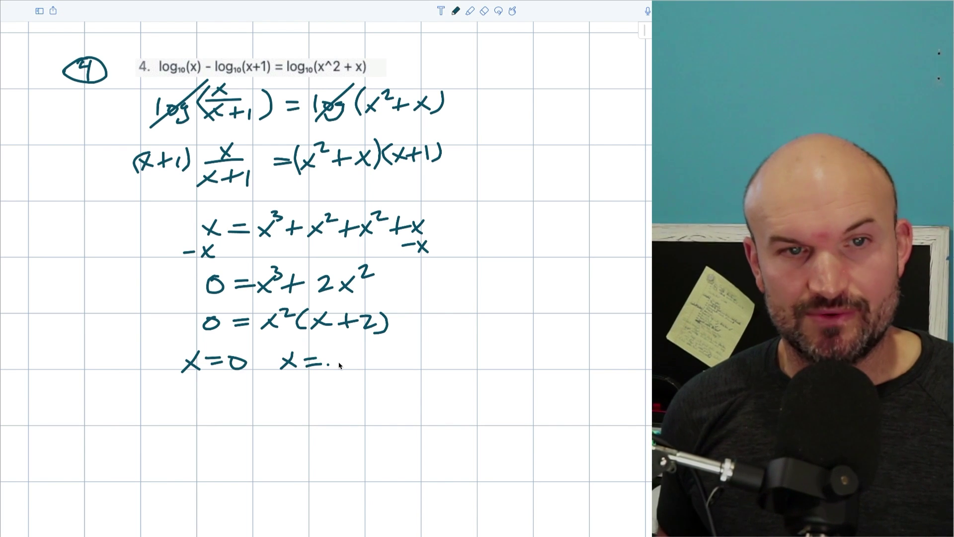
# Step: Finish problem 4's handwritten roots and compare them with ChatGPT's listed solution x = 1
pyautogui.moveTo(354, 356); pyautogui.dragTo(368, 369)
pyautogui.scroll(3, 586, 313)
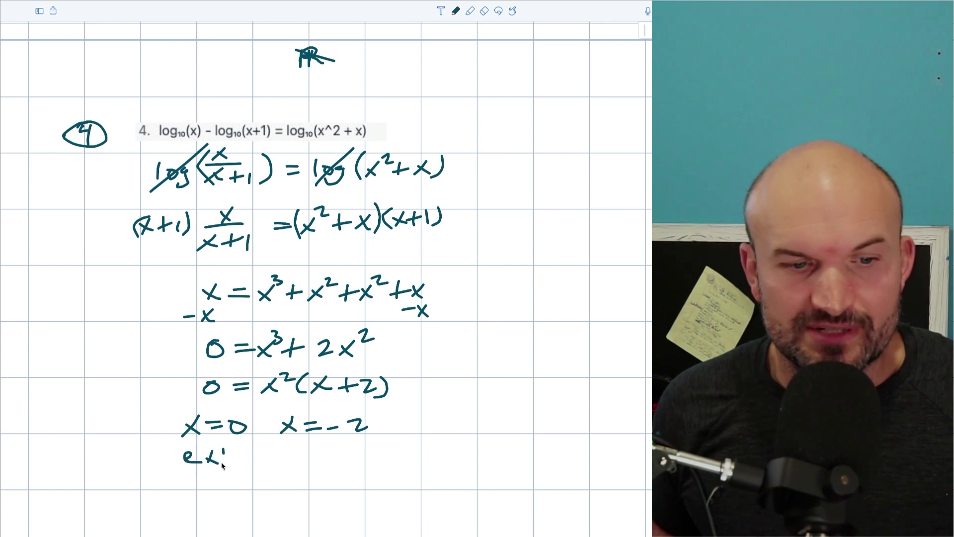
pyautogui.scroll(-5, 350, 444)
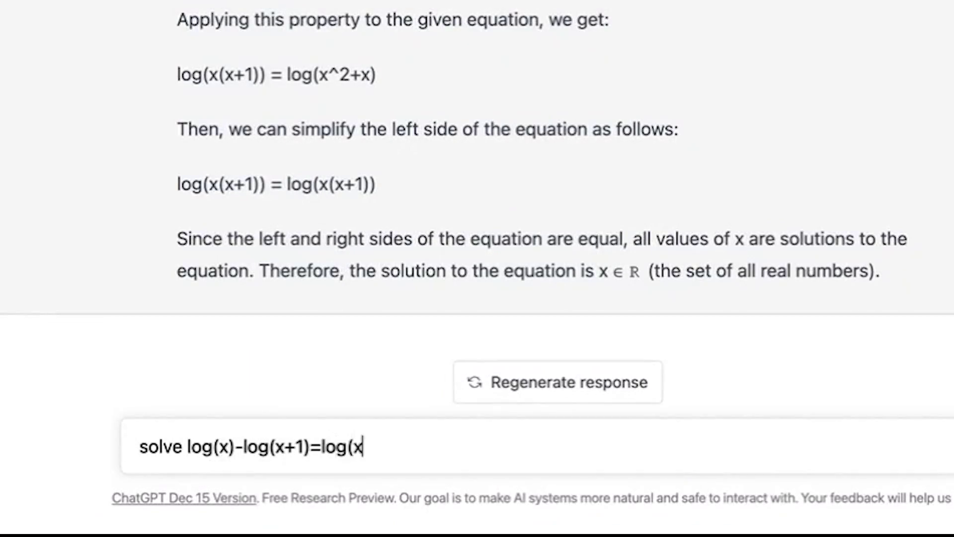
# Step: Ask ChatGPT to solve log(x)-log(x+1)=log(x^2+x)
pyautogui.write('^2+x)')
pyautogui.press('Return')
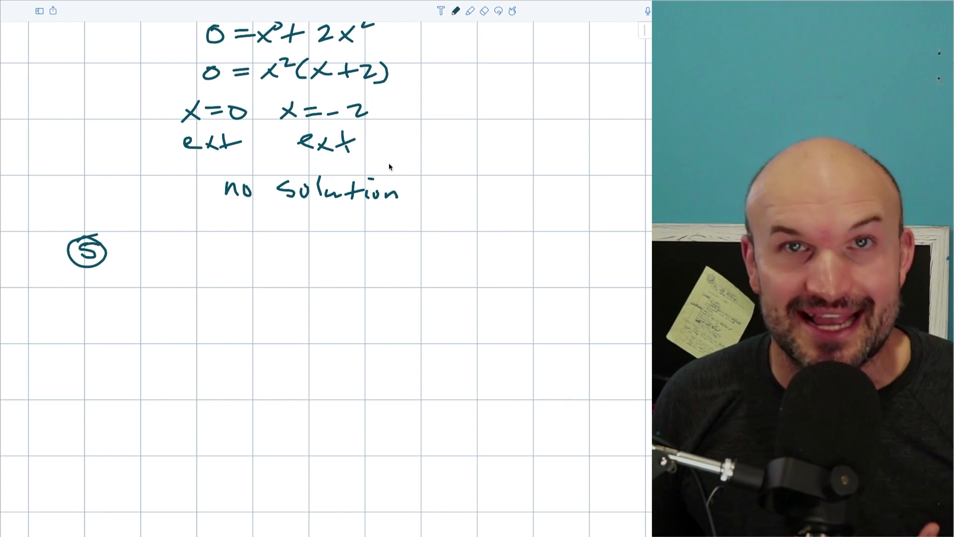
# Step: Paste problem 5's equation beside the circled 5 and write the equals sign after the log2 fraction
pyautogui.scroll(-1, 389, 167)
pyautogui.press('super+v')
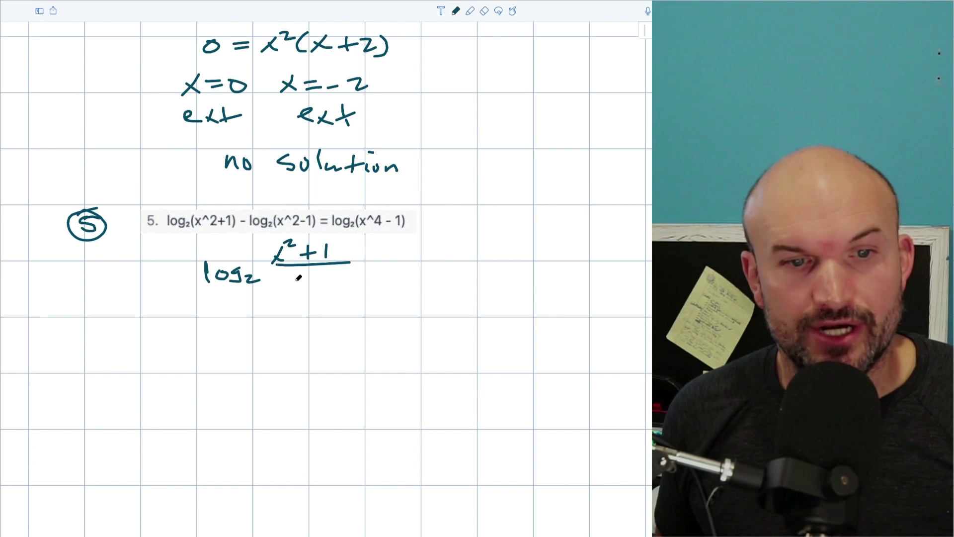
pyautogui.moveTo(374, 265); pyautogui.dragTo(390, 263)
pyautogui.moveTo(375, 272); pyautogui.dragTo(392, 271)
pyautogui.moveTo(403, 257); pyautogui.dragTo(405, 263)
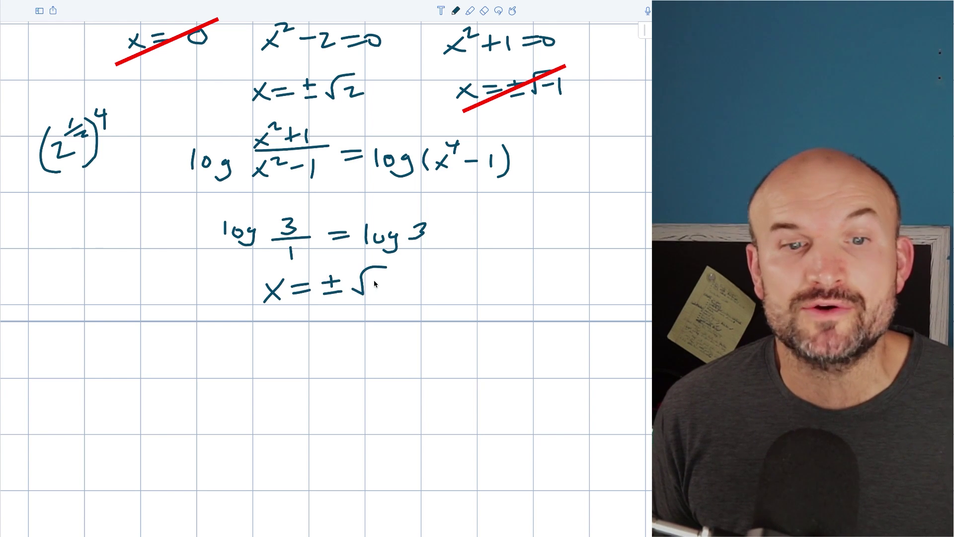
pyautogui.scroll(4, 393, 293)
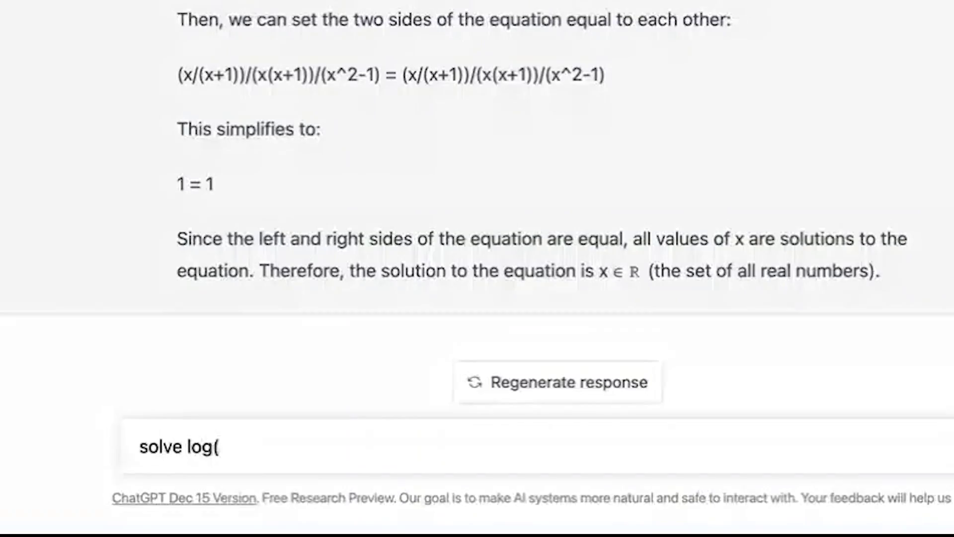
# Step: Submit 'solve log(x^2+1)-log(x^2-1)=log(x^4-1)' to ChatGPT for a worked solution
pyautogui.press('Return')
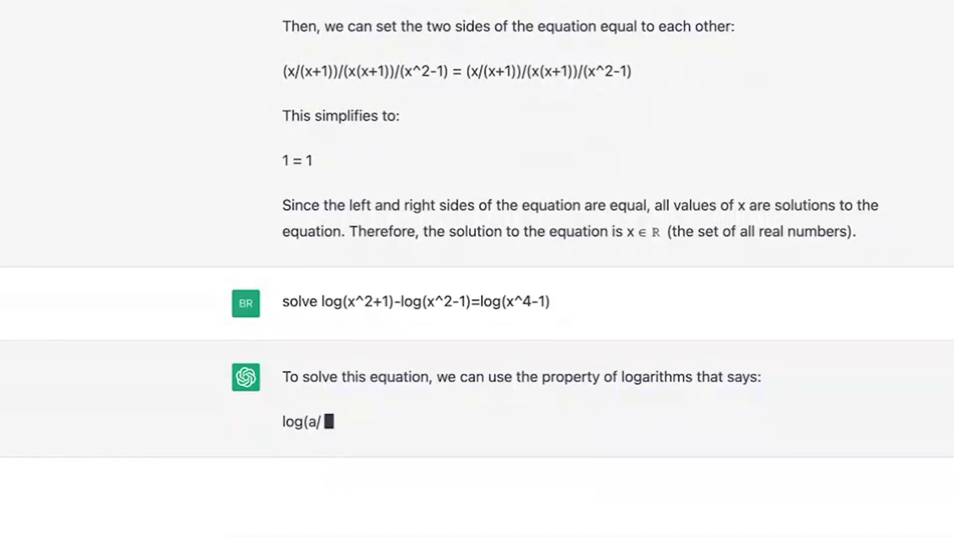